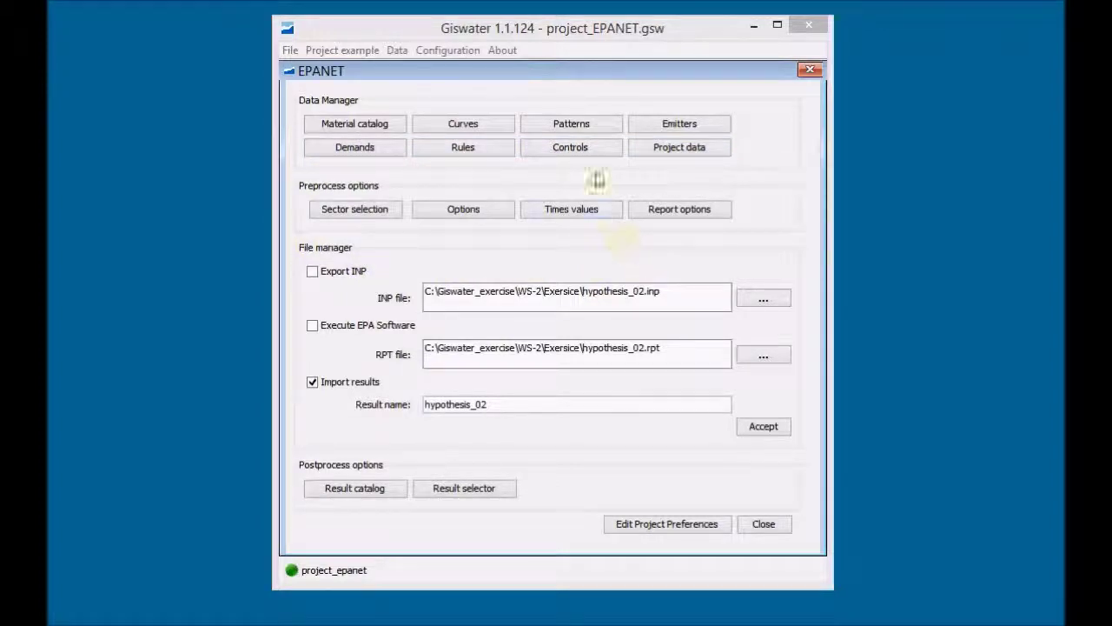
Page through the demand patterns from pattern_01 to pattern_03, then bring up Sector Selection
click(587, 123)
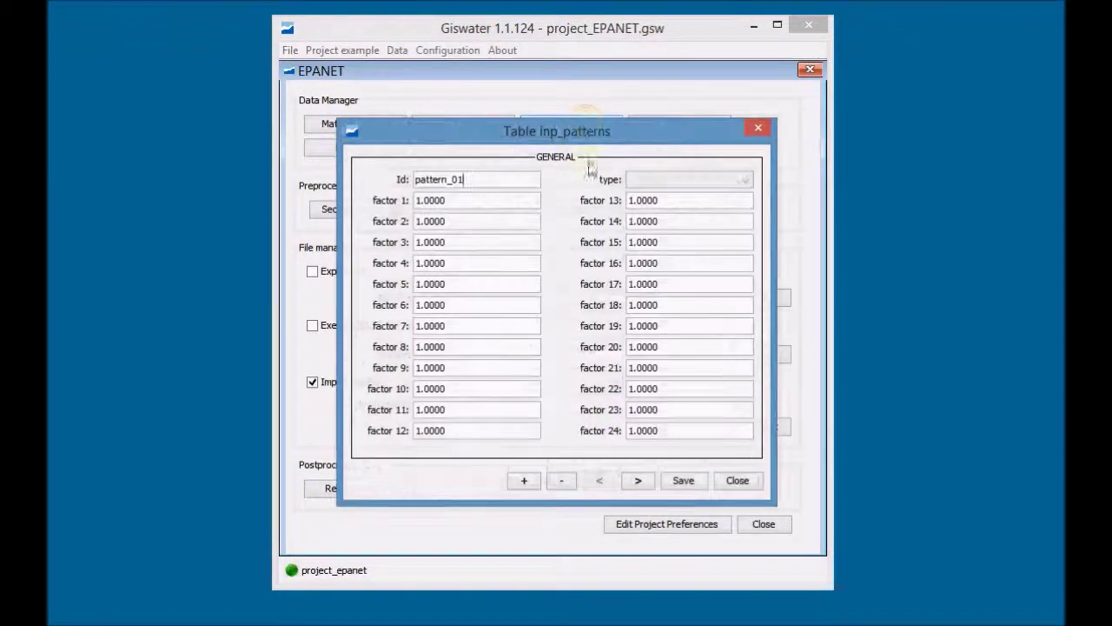
click(638, 483)
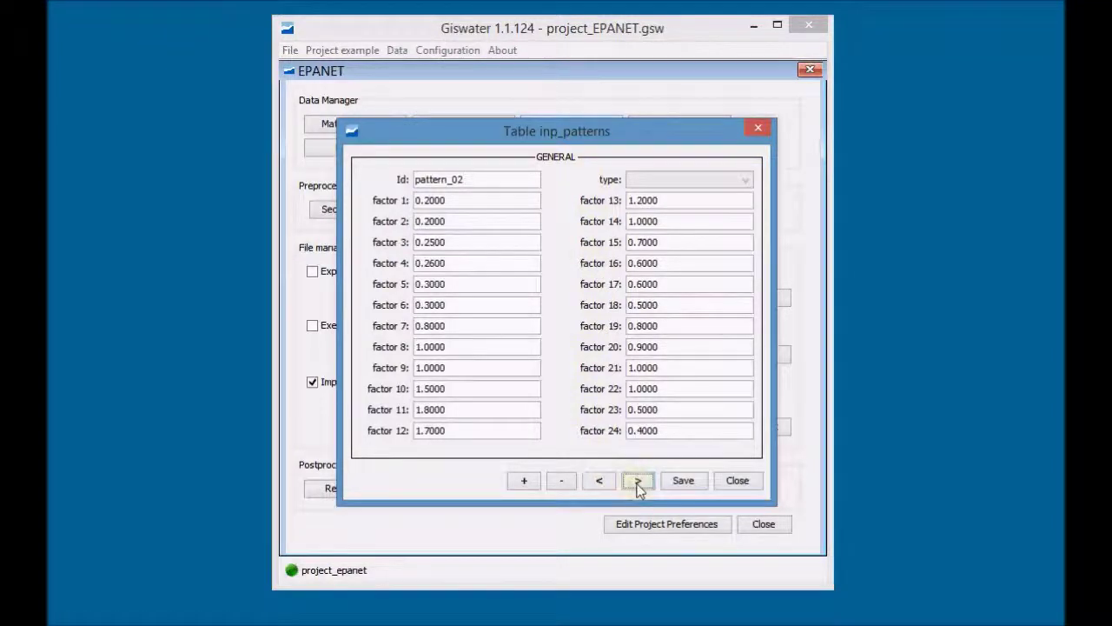
click(637, 484)
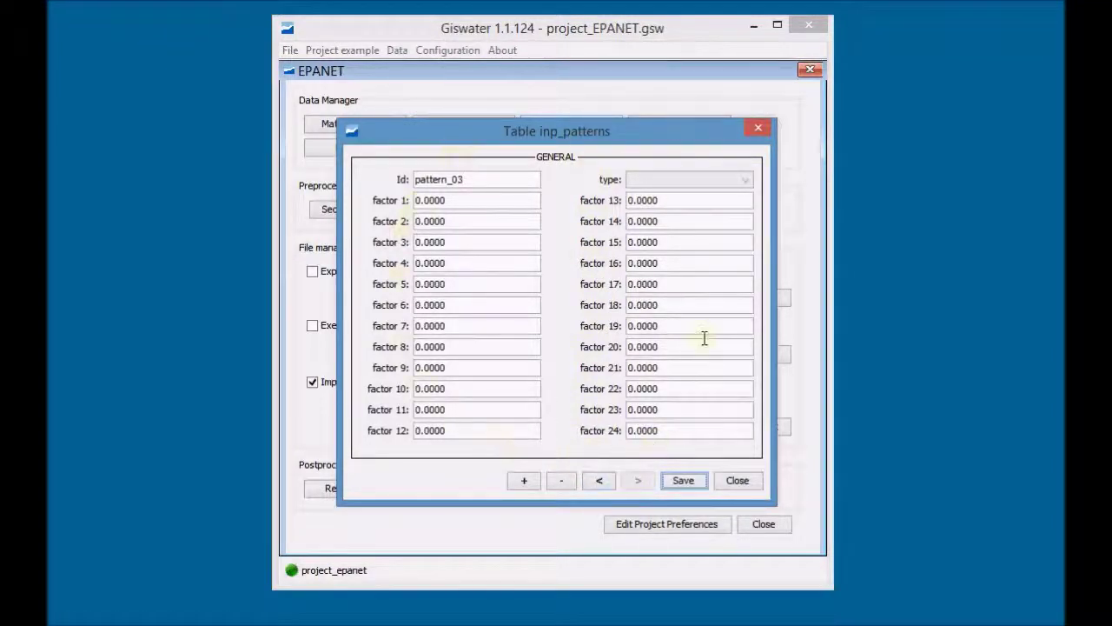
click(735, 484)
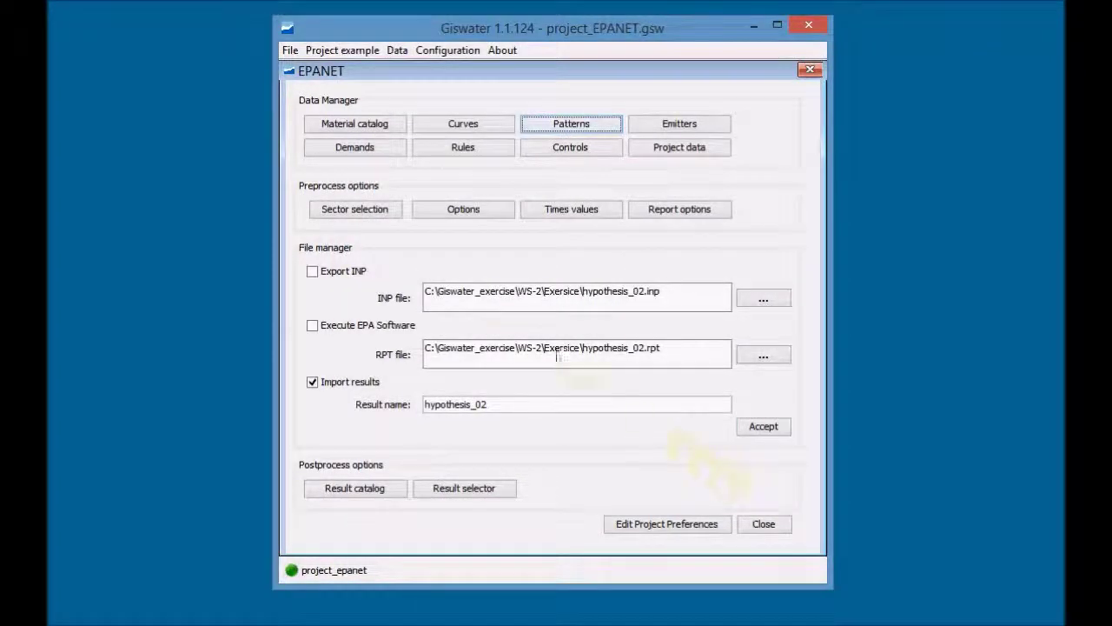
click(379, 217)
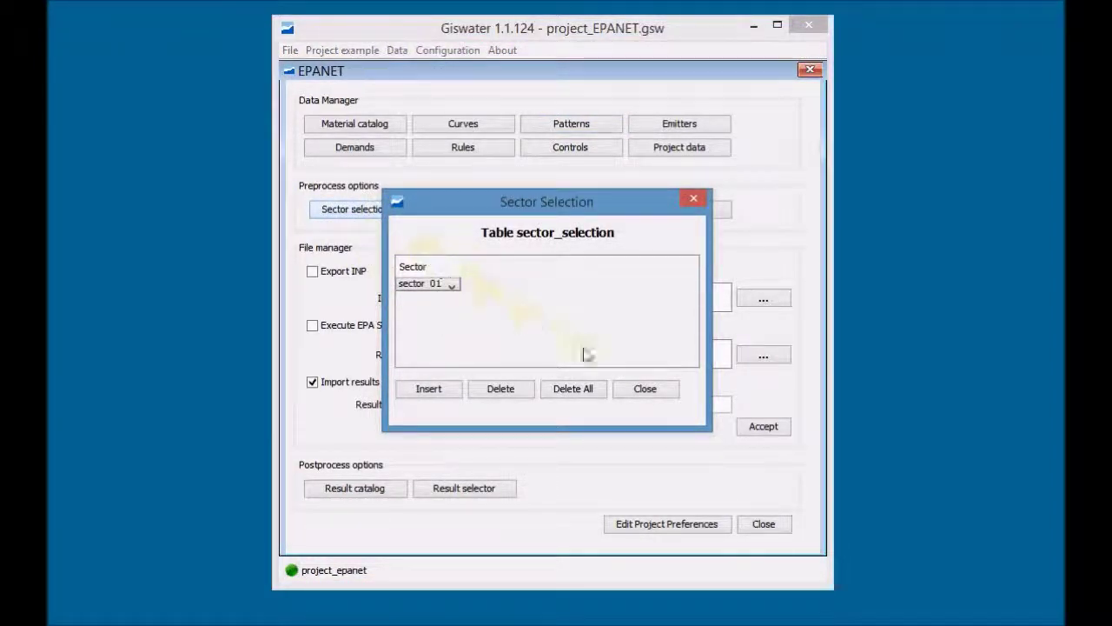
Save the simulation options with Quality NONE and demand pattern pattern_03
click(652, 391)
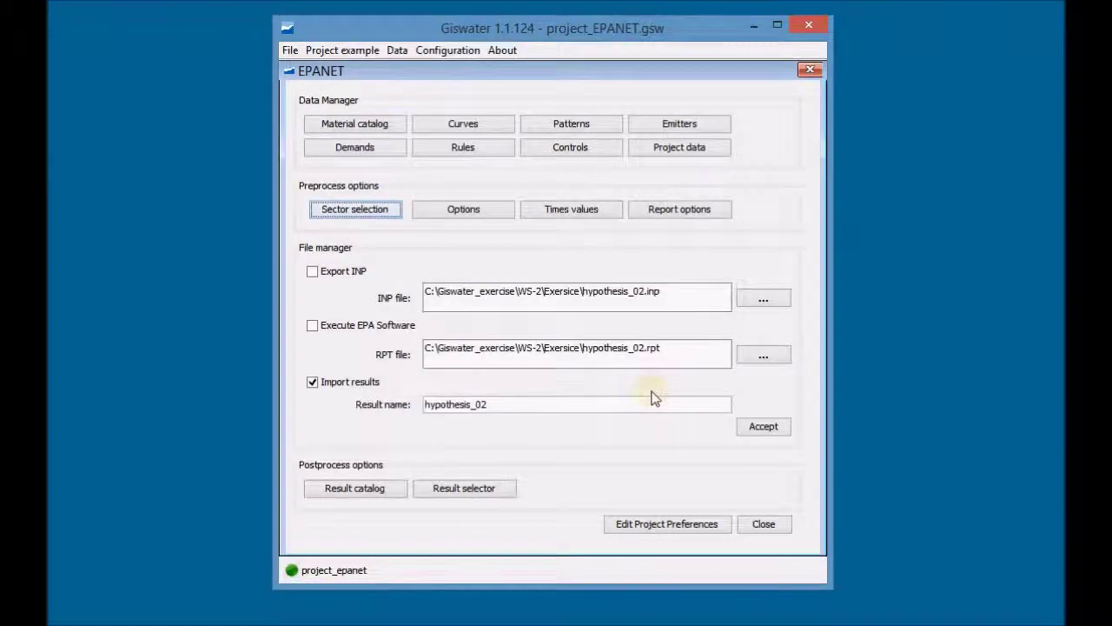
click(497, 213)
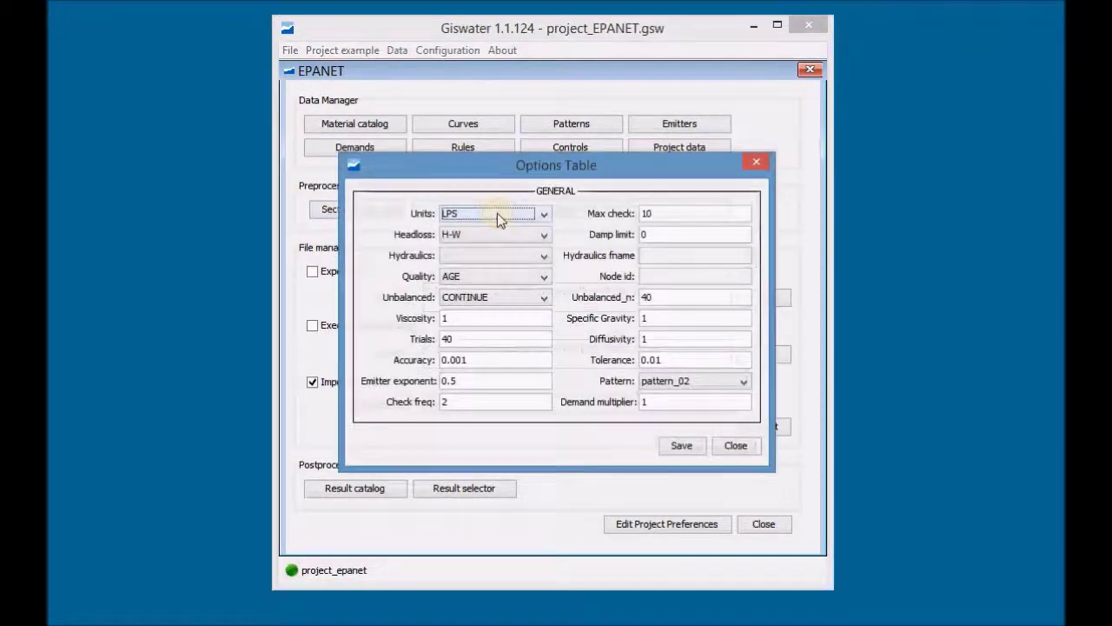
click(503, 276)
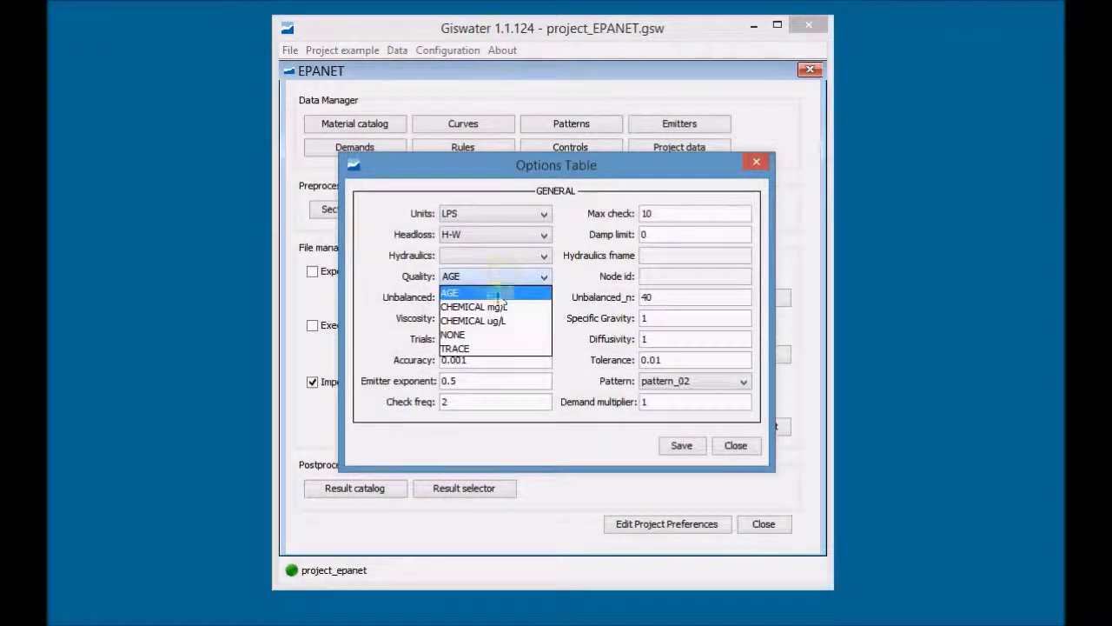
click(495, 335)
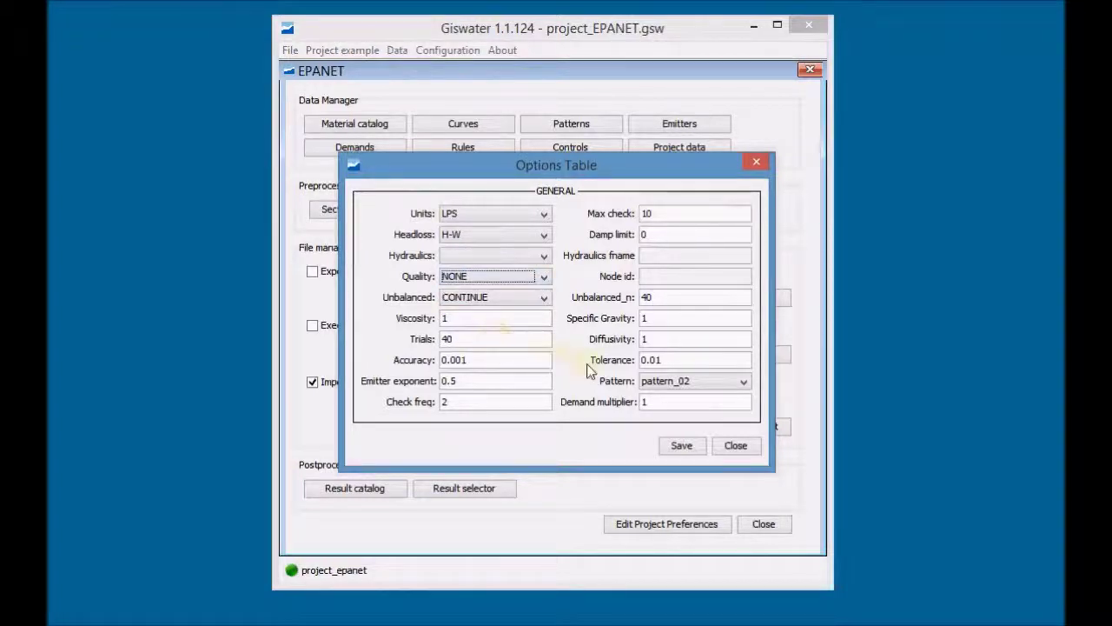
click(724, 384)
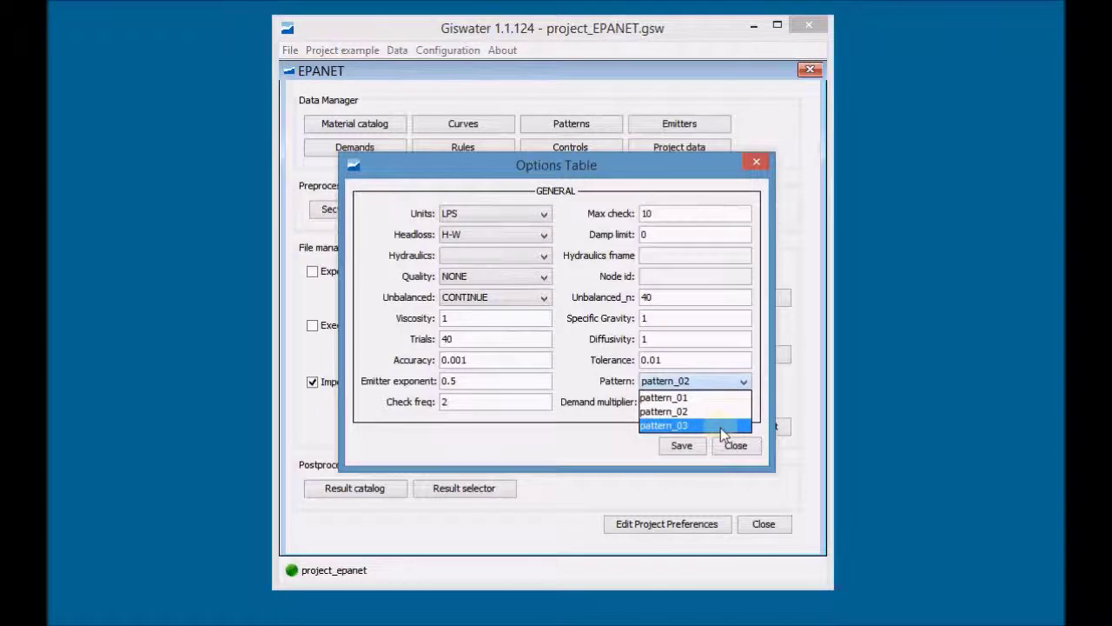
click(723, 425)
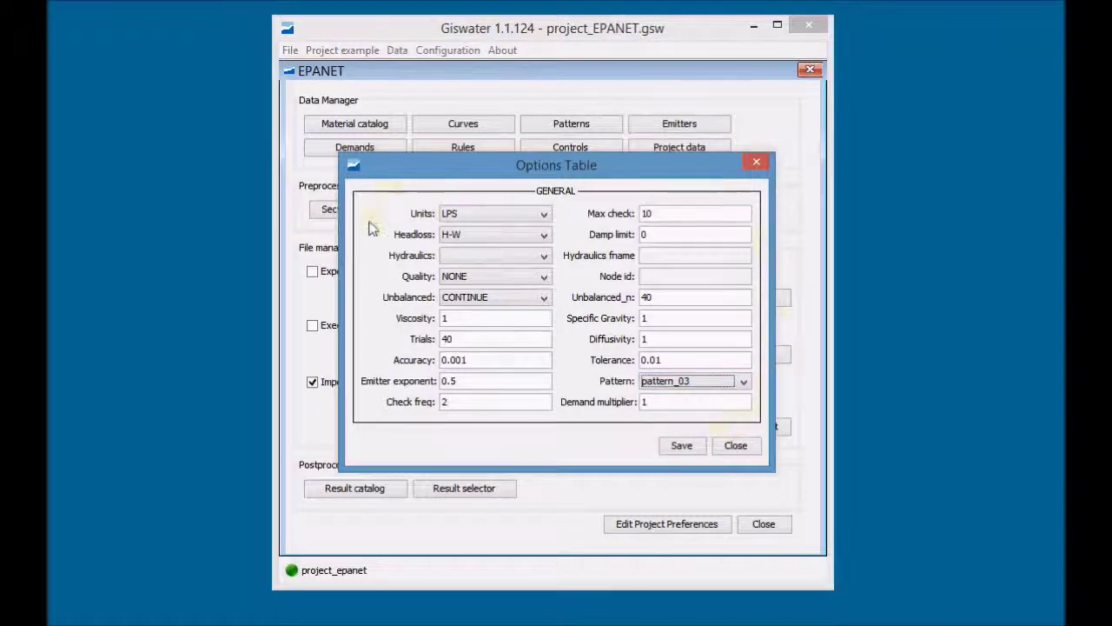
click(684, 446)
click(736, 446)
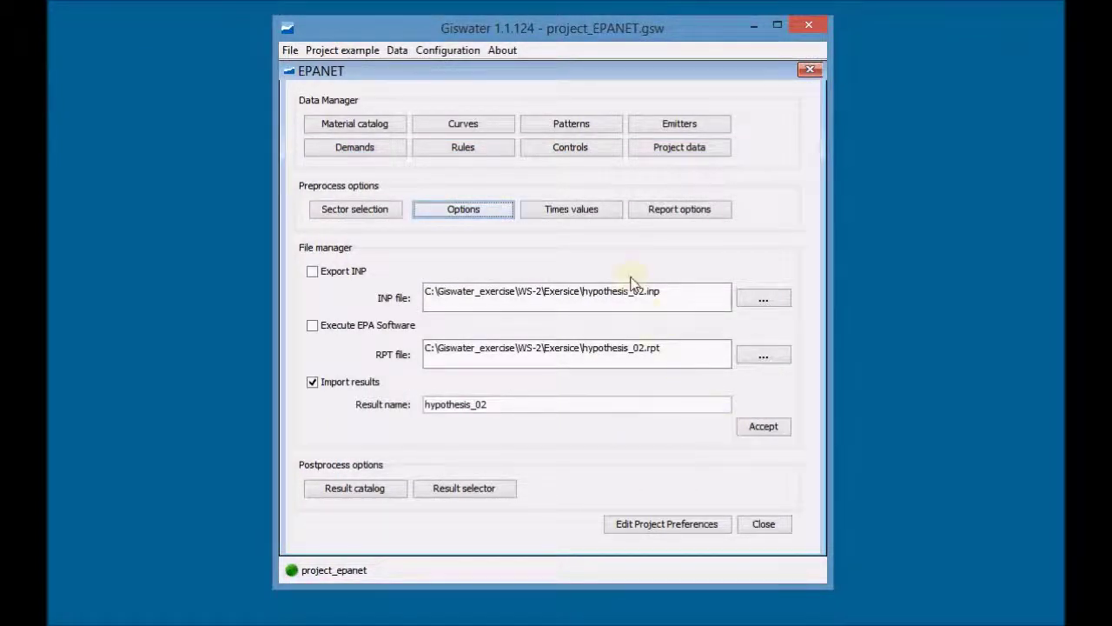
Review the Times and Report settings tables, closing both unchanged
click(590, 213)
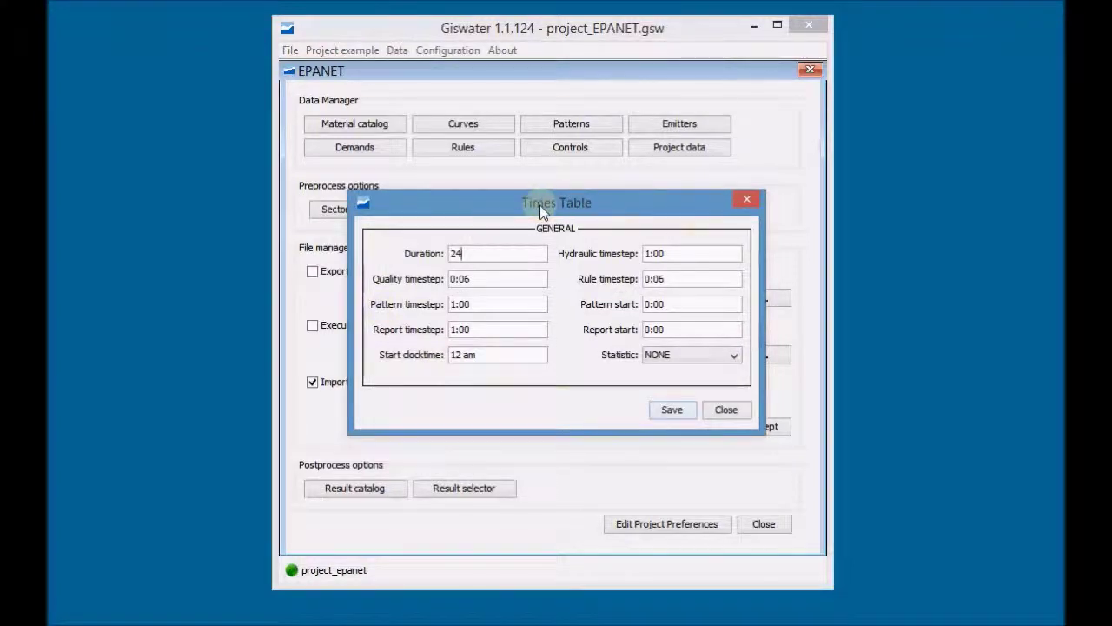
click(721, 410)
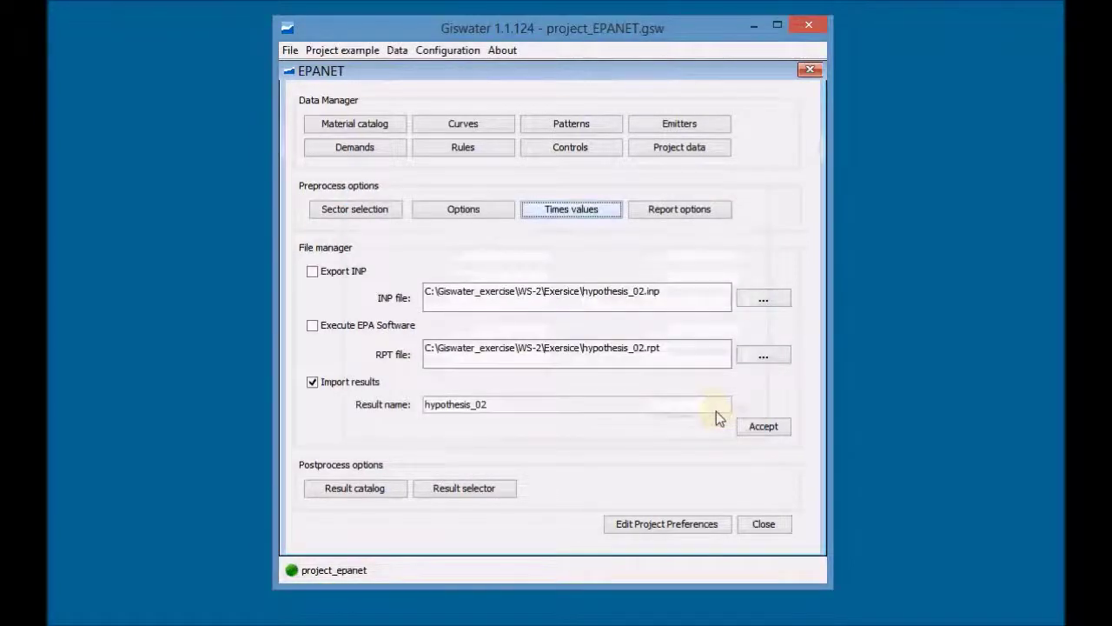
click(683, 219)
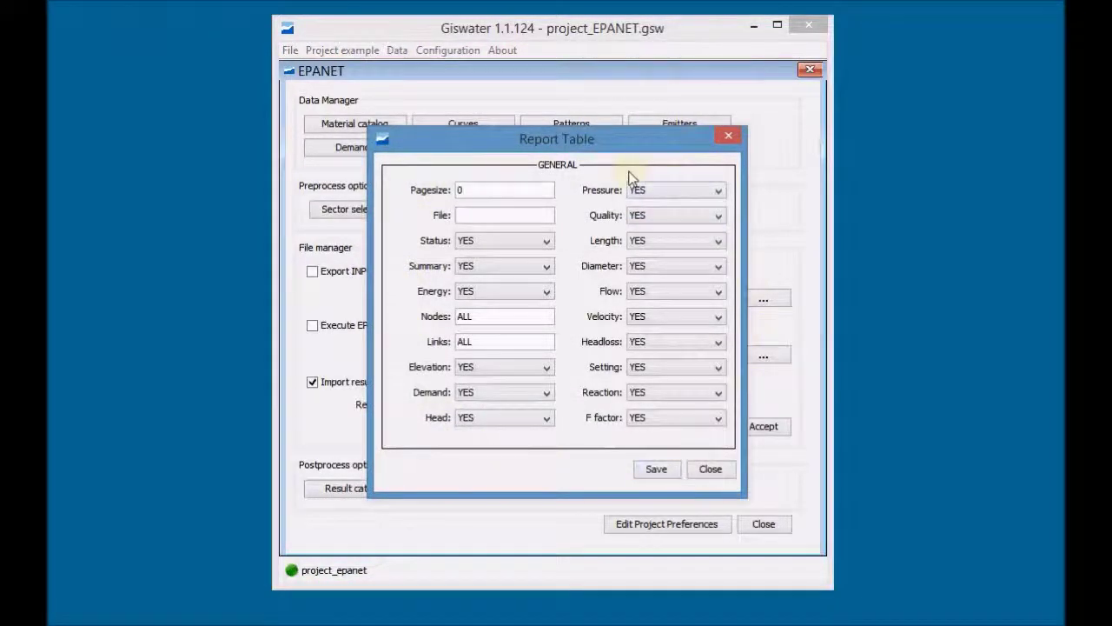
click(711, 468)
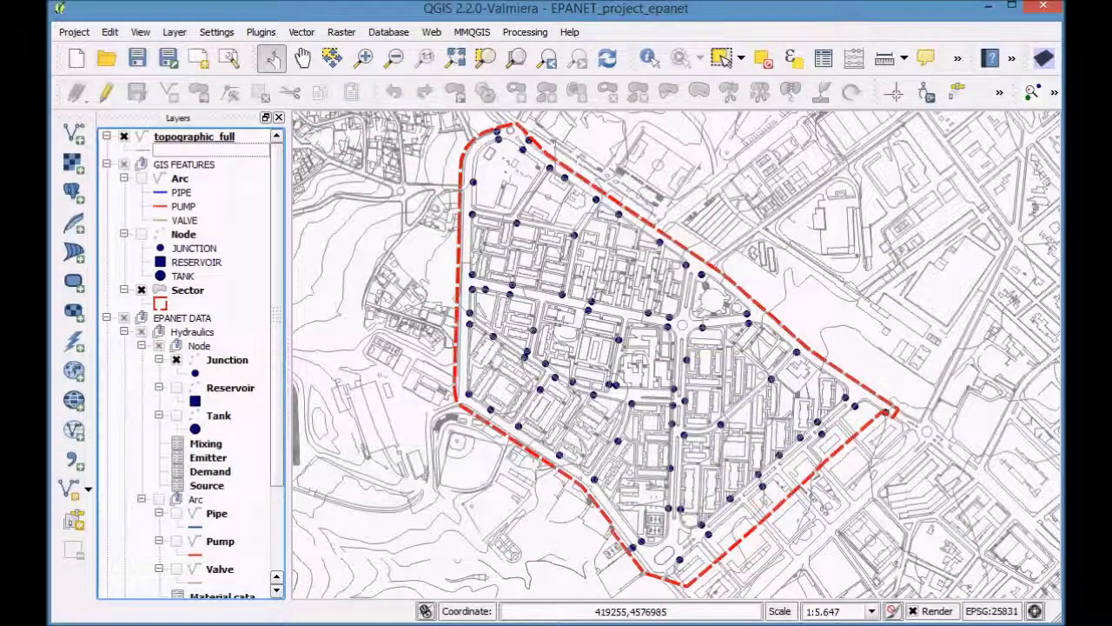
click(230, 360)
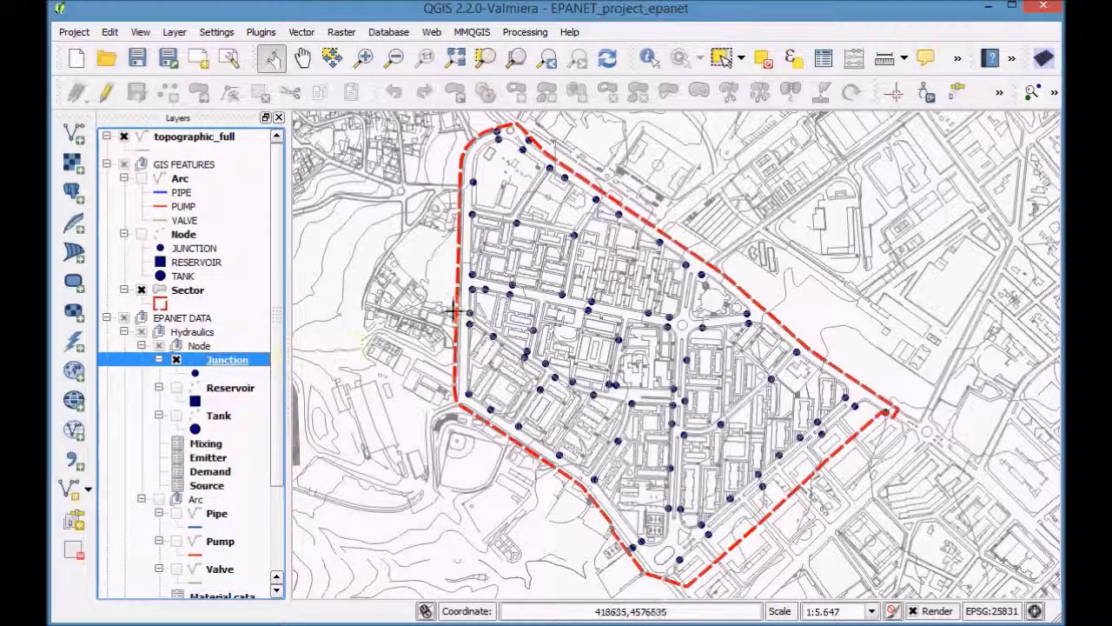
click(824, 60)
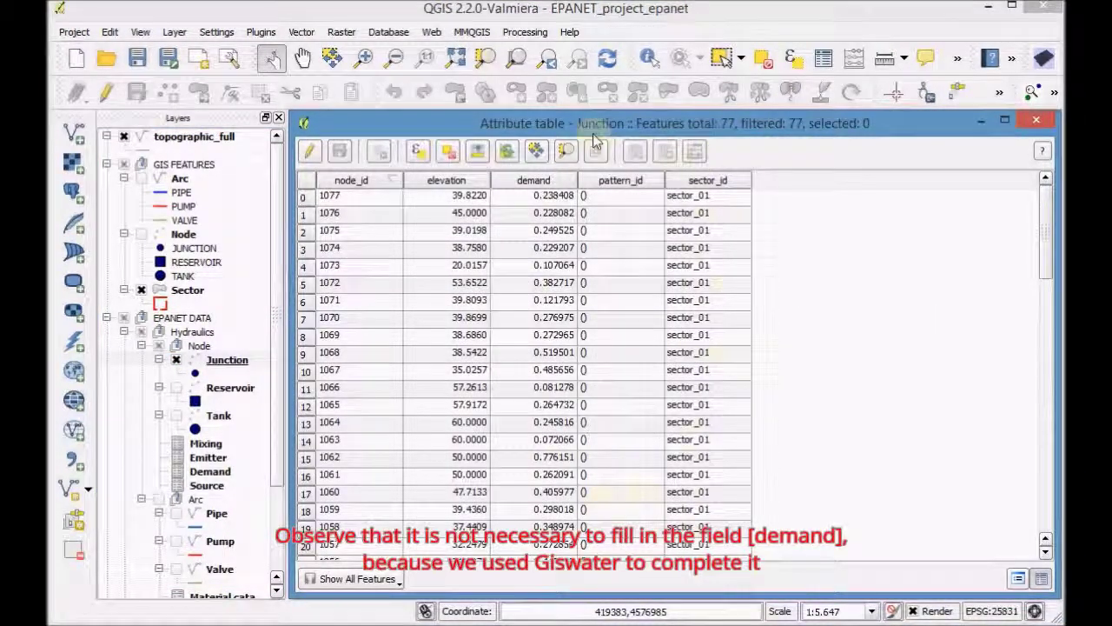
click(1029, 123)
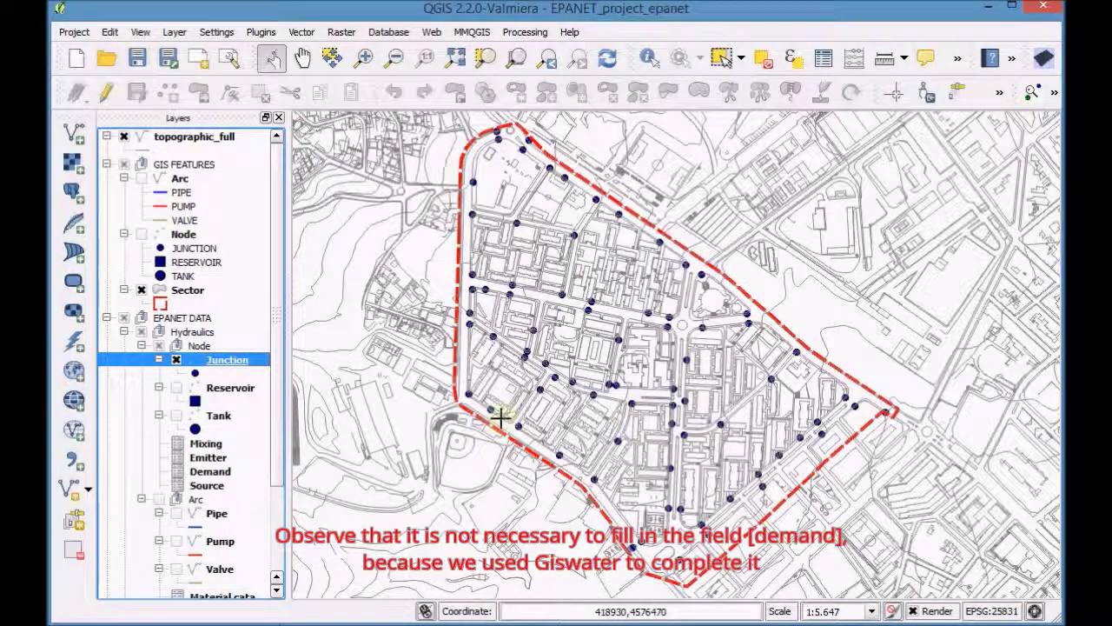
click(215, 473)
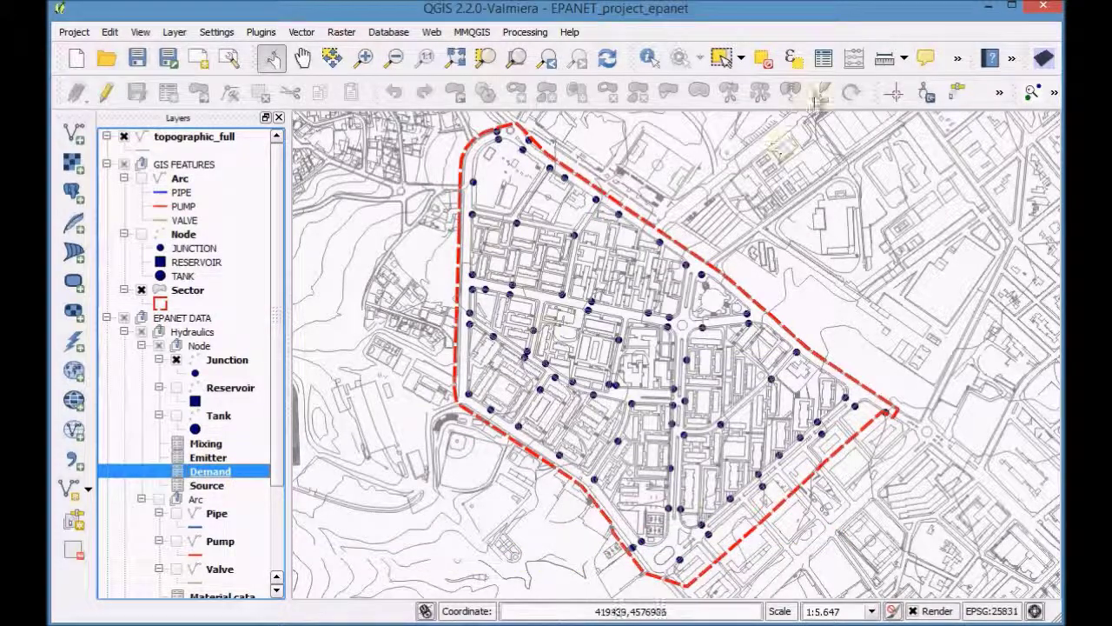
Set pattern_id to pattern_03 for the first two rows of the Demand attribute table
click(826, 61)
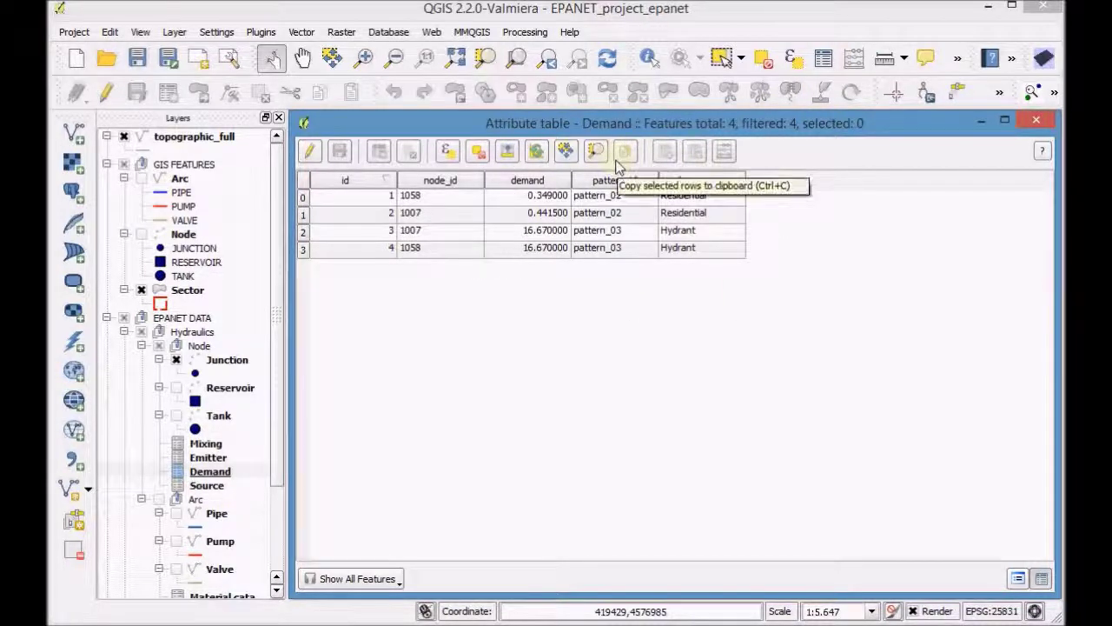
click(311, 153)
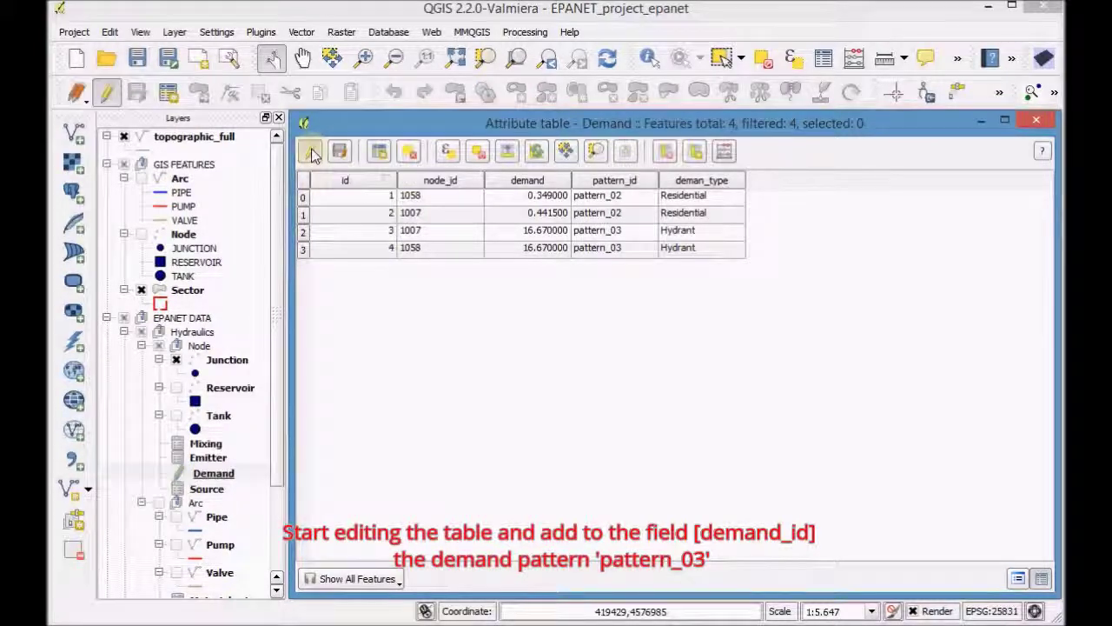
double_click(651, 200)
click(651, 198)
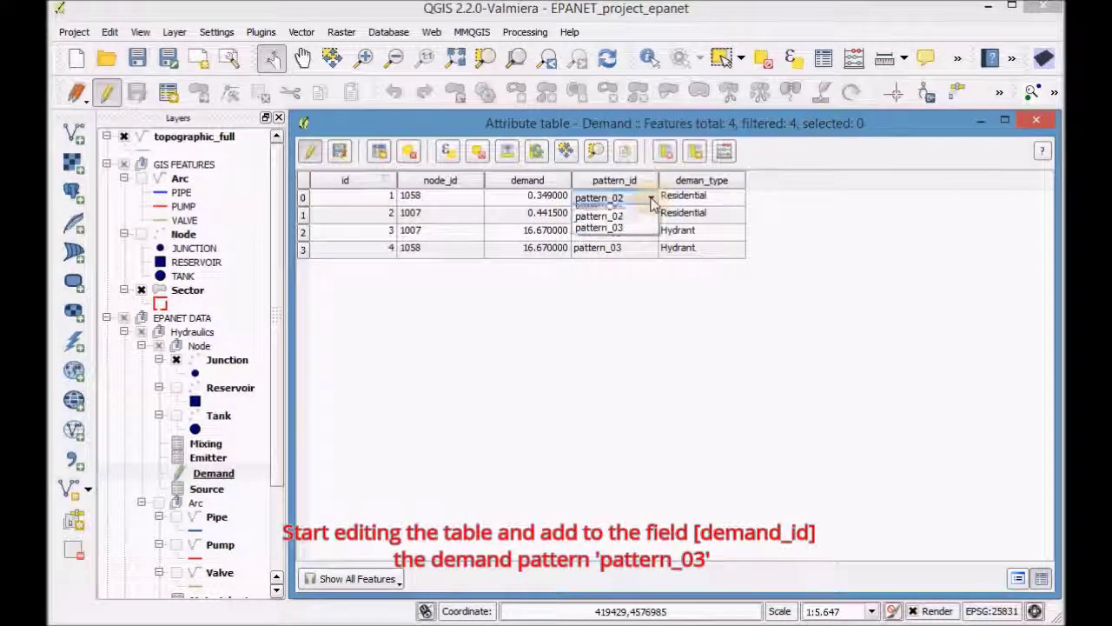
click(651, 224)
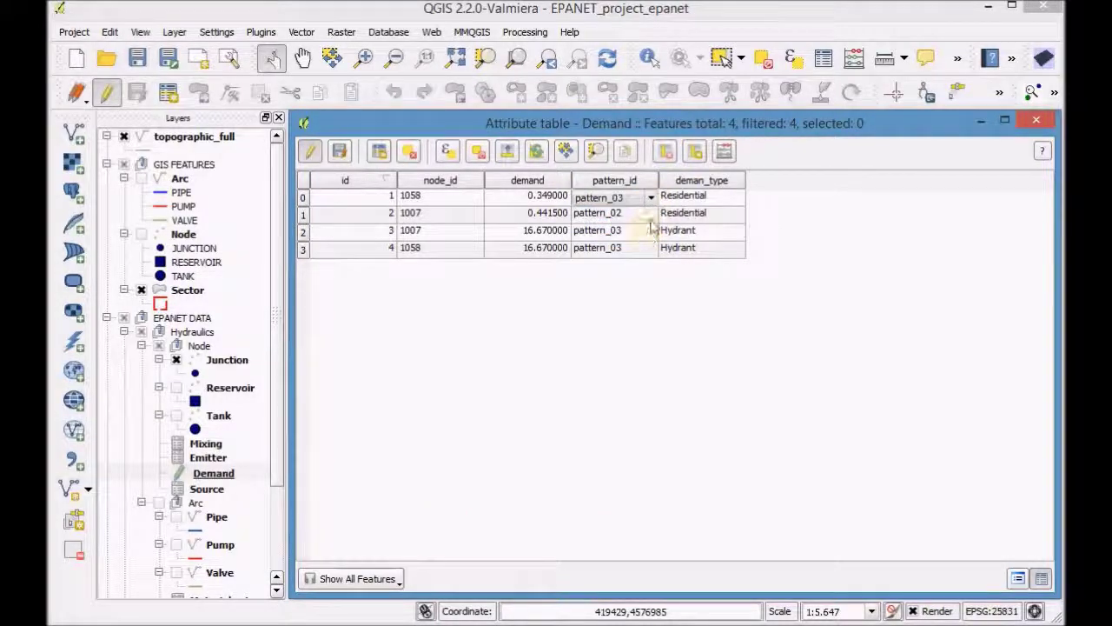
double_click(651, 217)
click(651, 216)
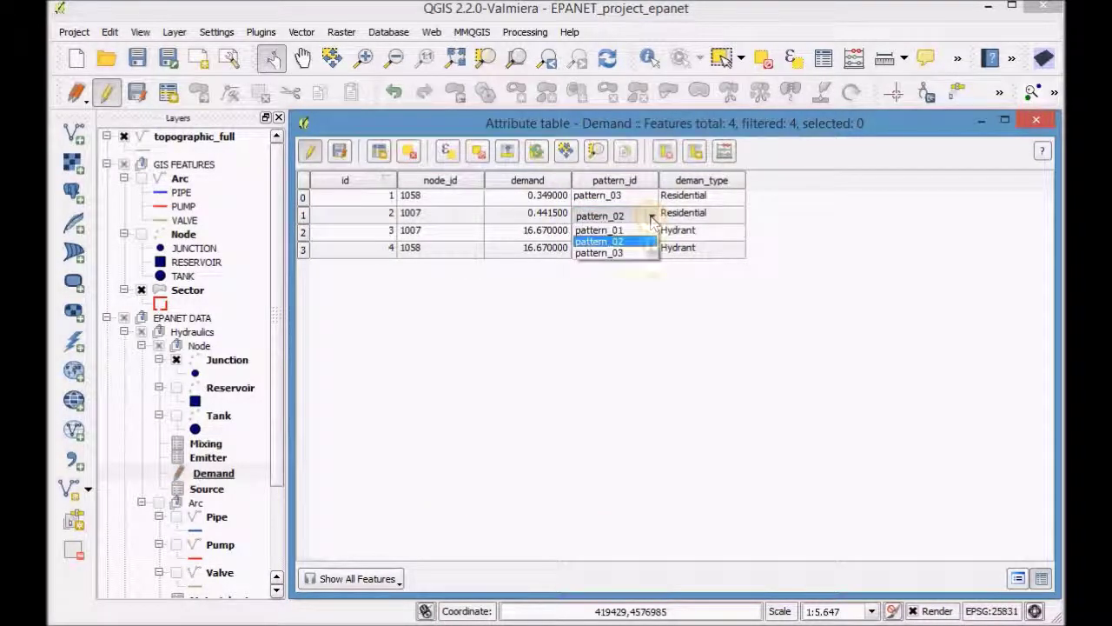
click(653, 252)
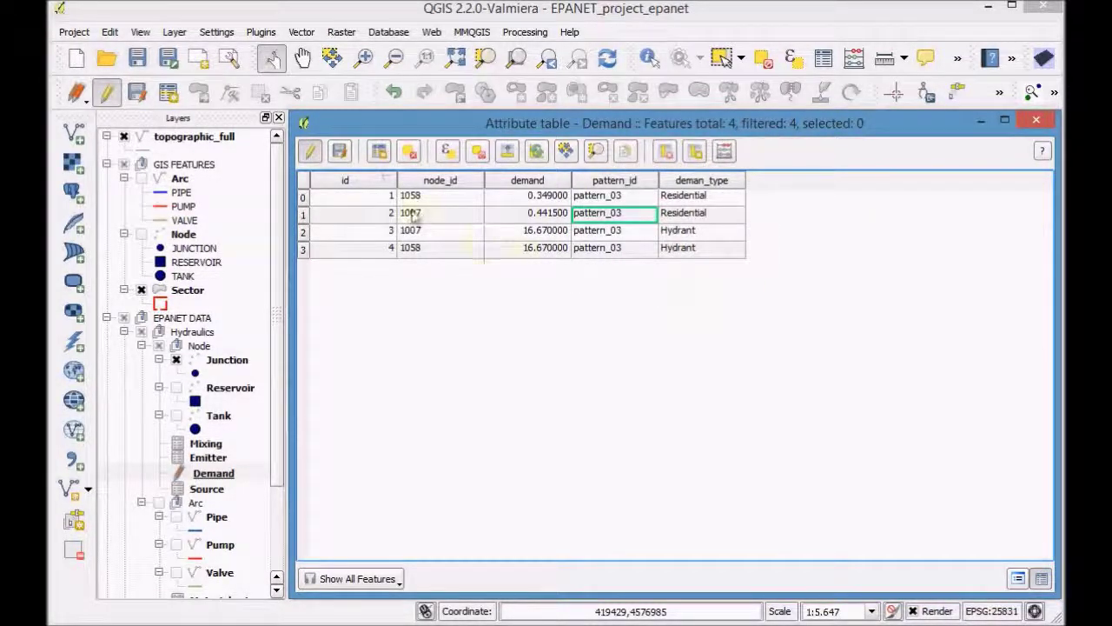
Save the Demand layer edits, stop editing and close the attribute table
click(344, 153)
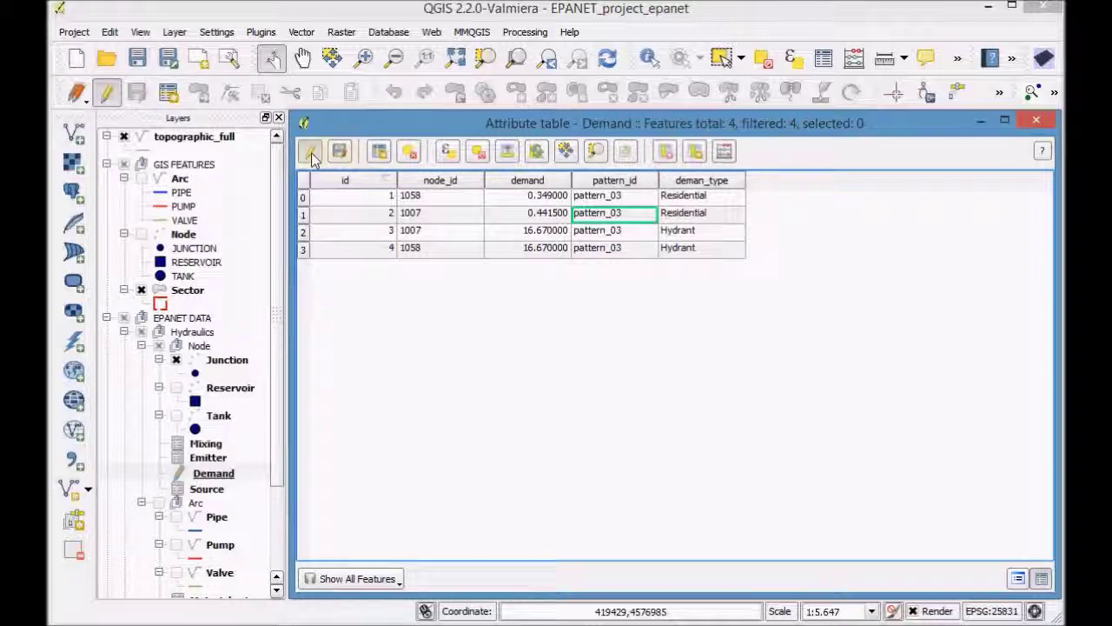
click(311, 153)
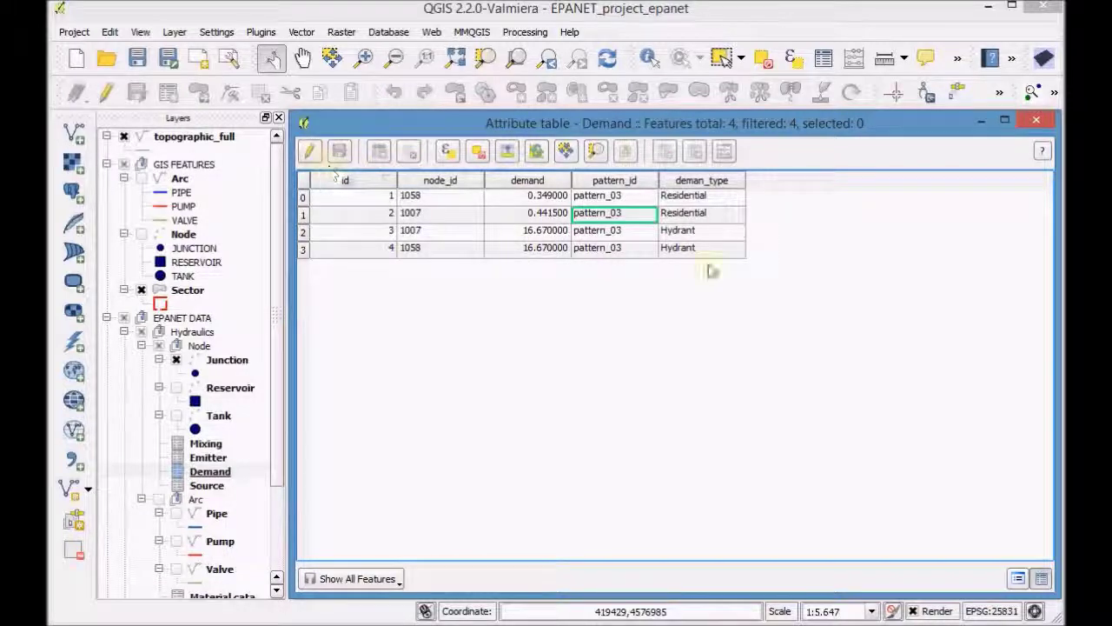
click(1035, 123)
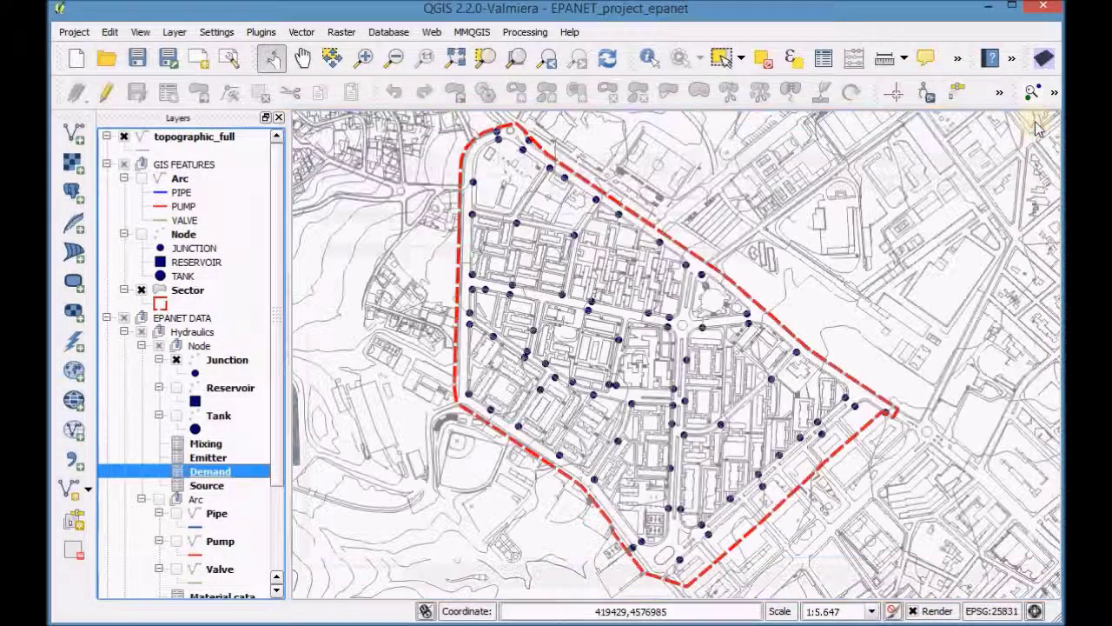
Export hypothesis_03.inp and run EPANET without importing results
click(988, 9)
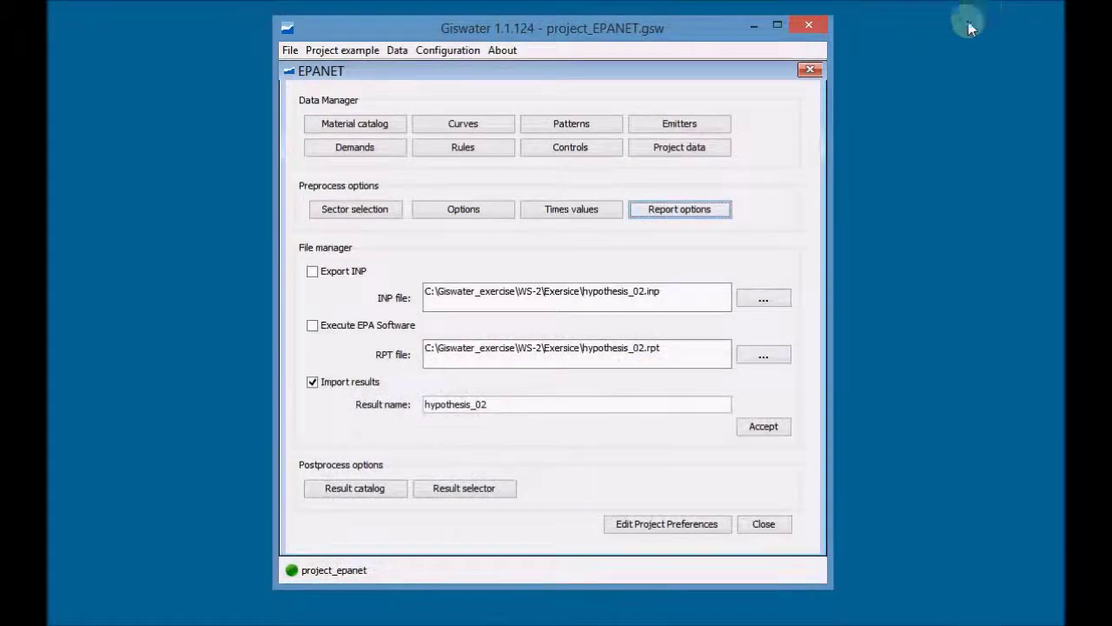
click(313, 383)
click(313, 327)
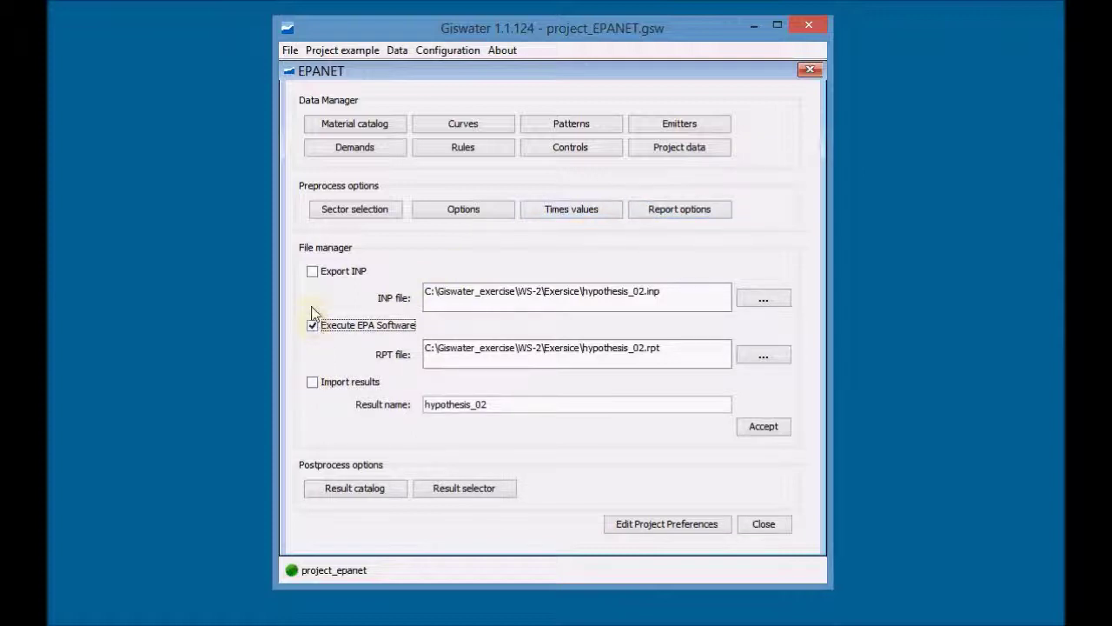
click(312, 273)
click(645, 293)
click(765, 430)
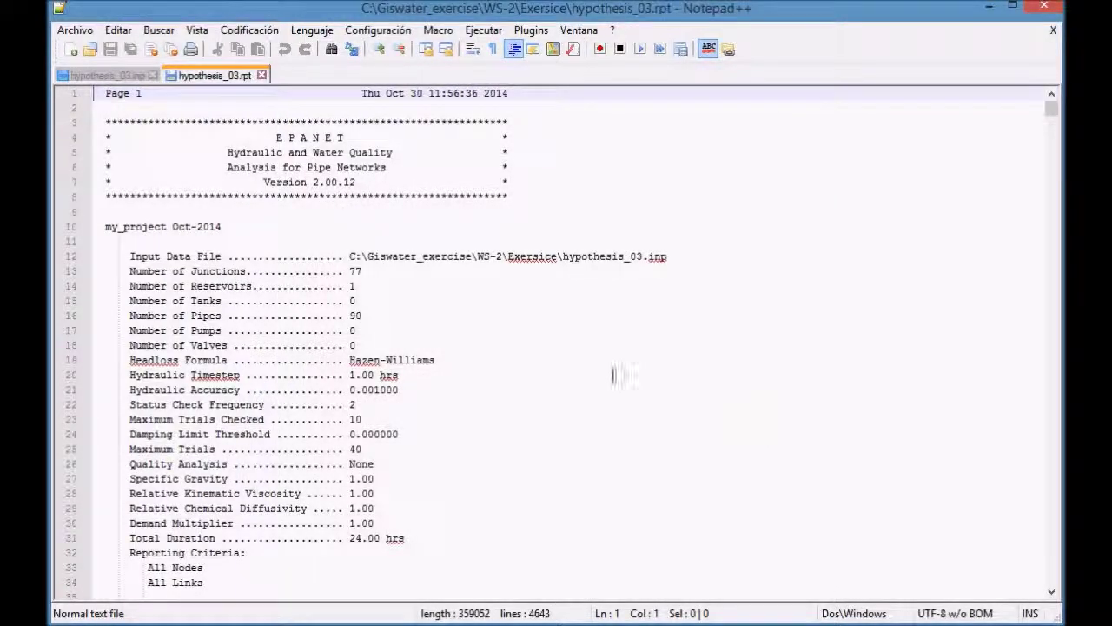
Check the [DEMANDS] and [TIMES] sections of hypothesis_03.inp, then return to hypothesis_03.rpt
click(94, 76)
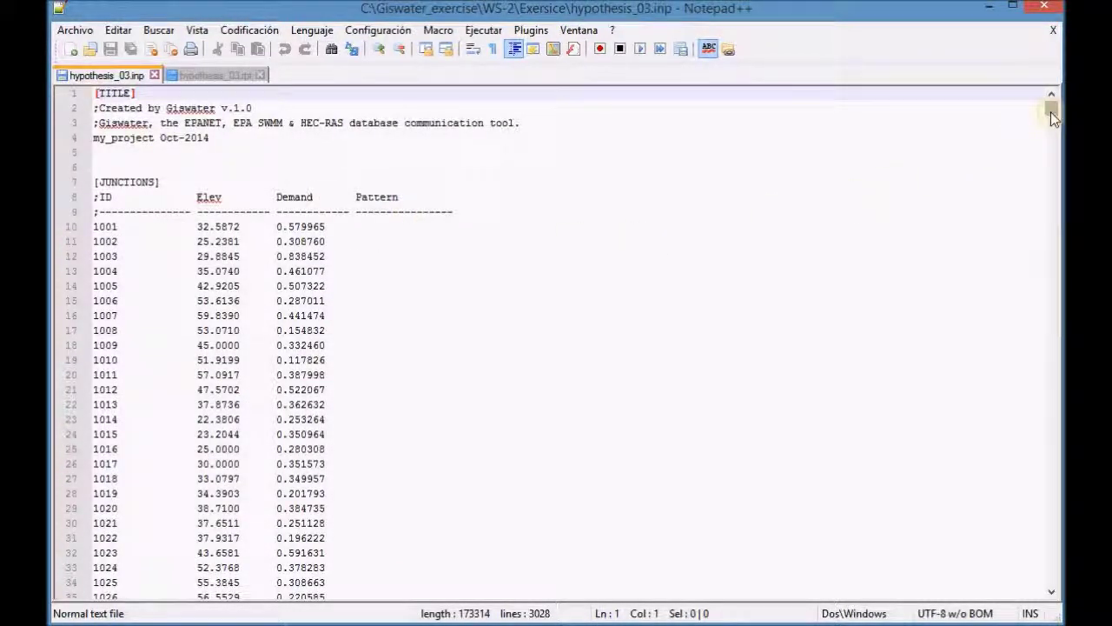
drag(1052, 117, 1046, 147)
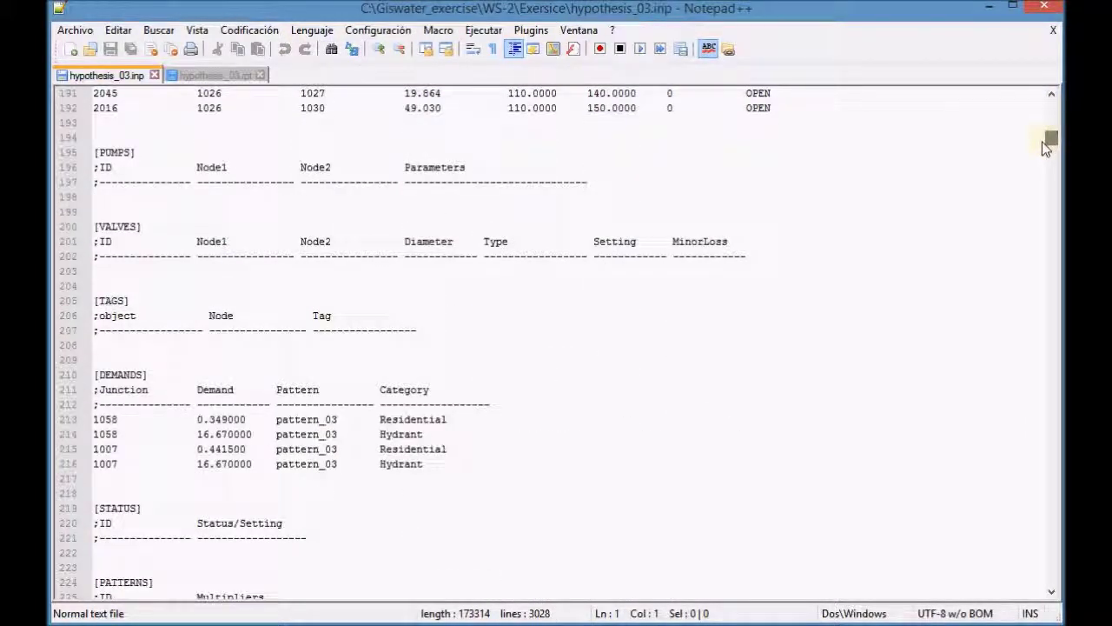
drag(1045, 148, 1038, 158)
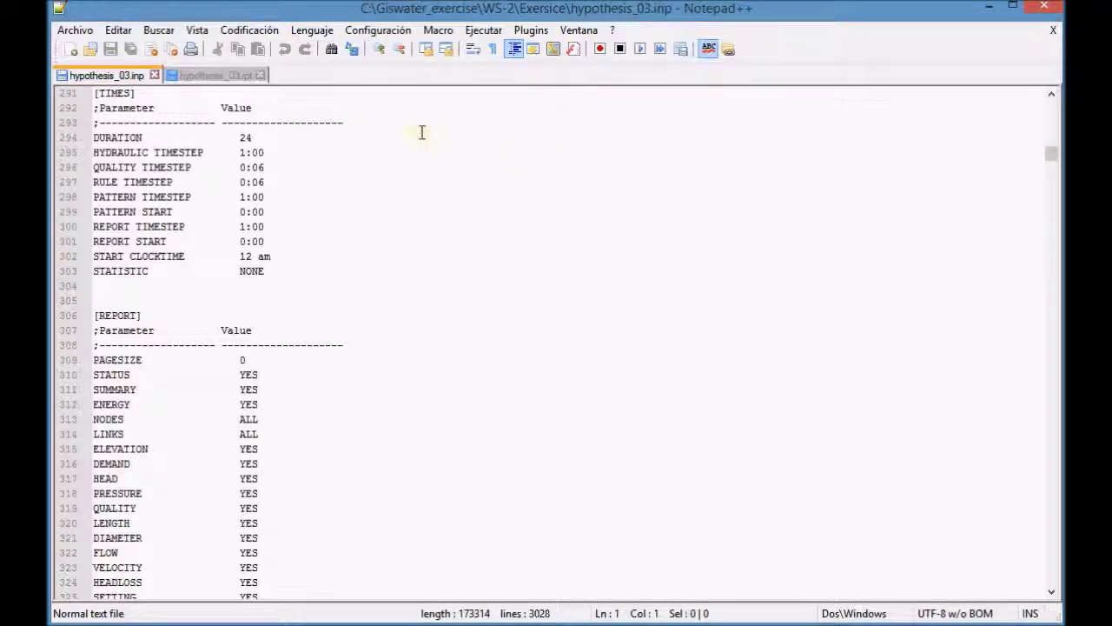
click(217, 75)
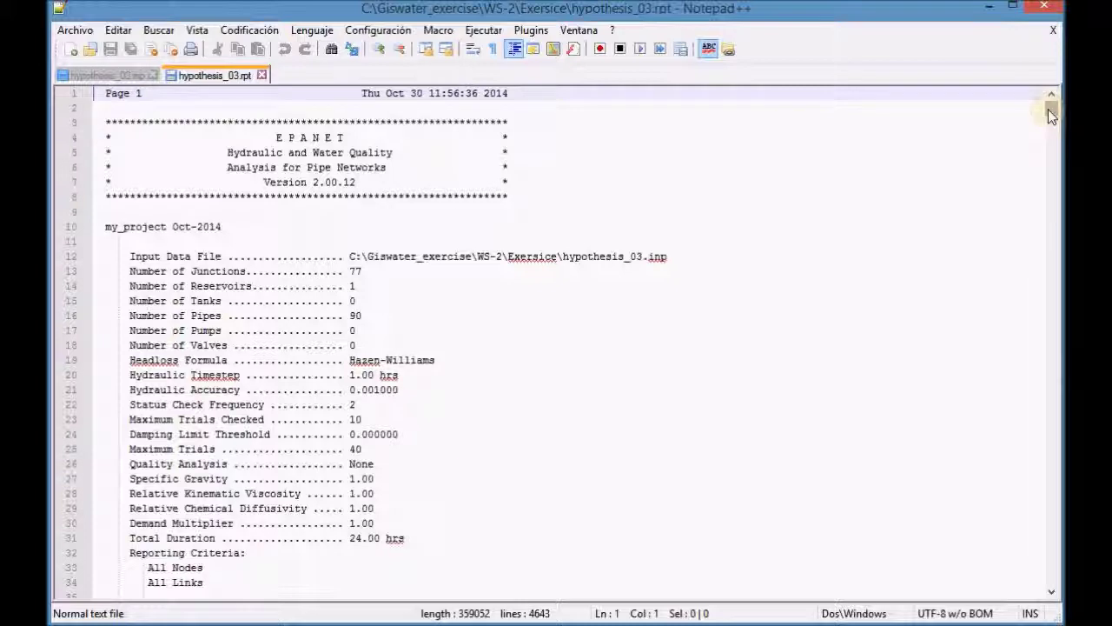
drag(1050, 109, 1046, 153)
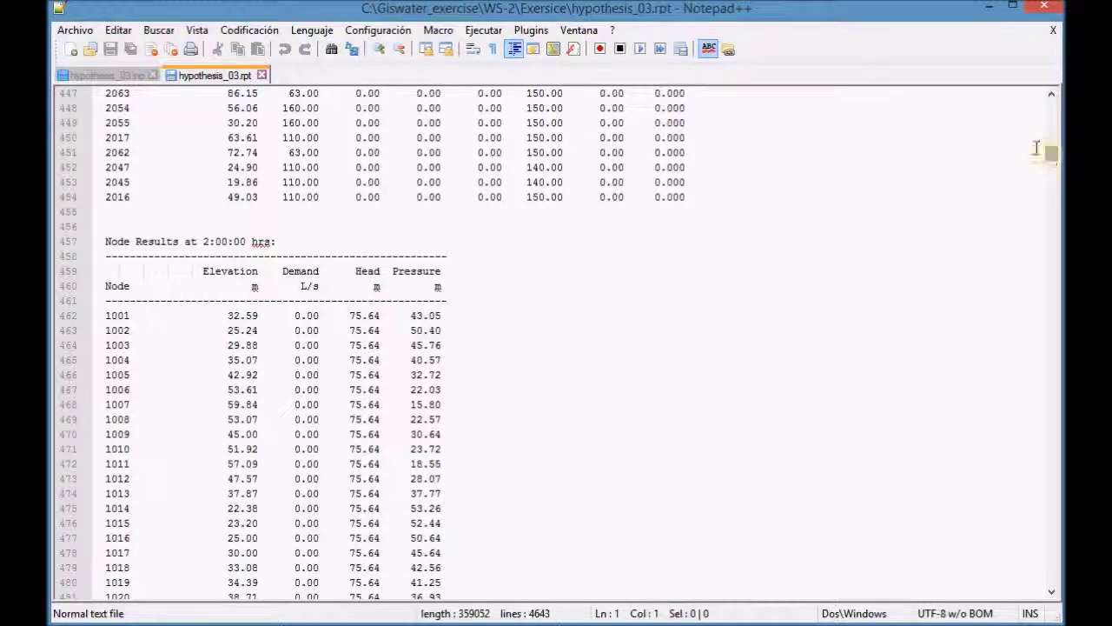
click(991, 8)
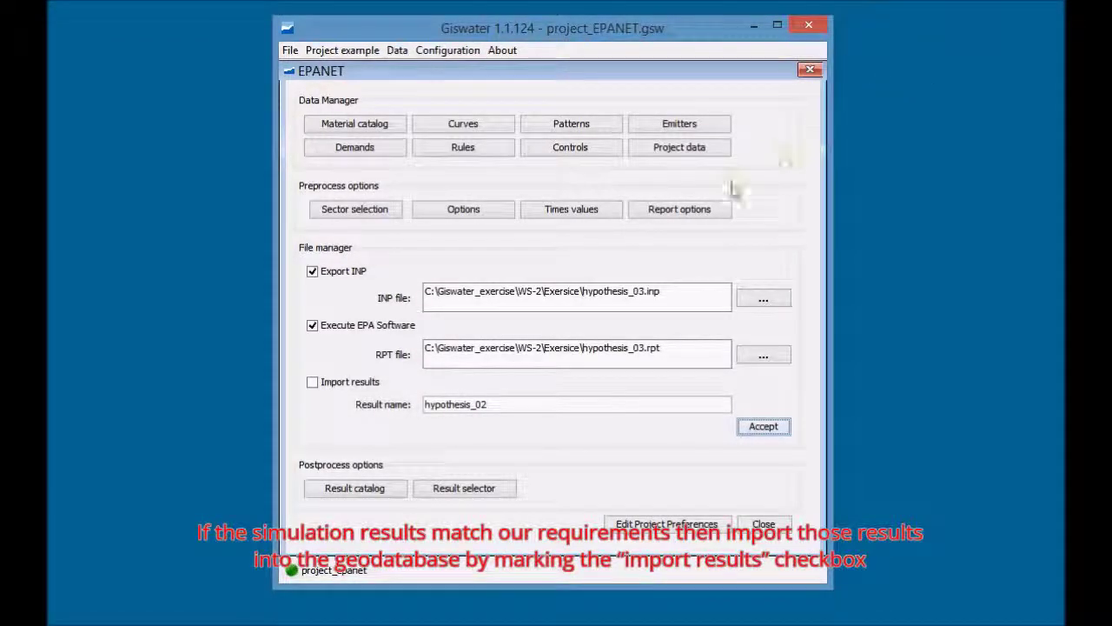
Import the results only, named hypothesis_03, with INP export and EPANET execution turned off
click(316, 277)
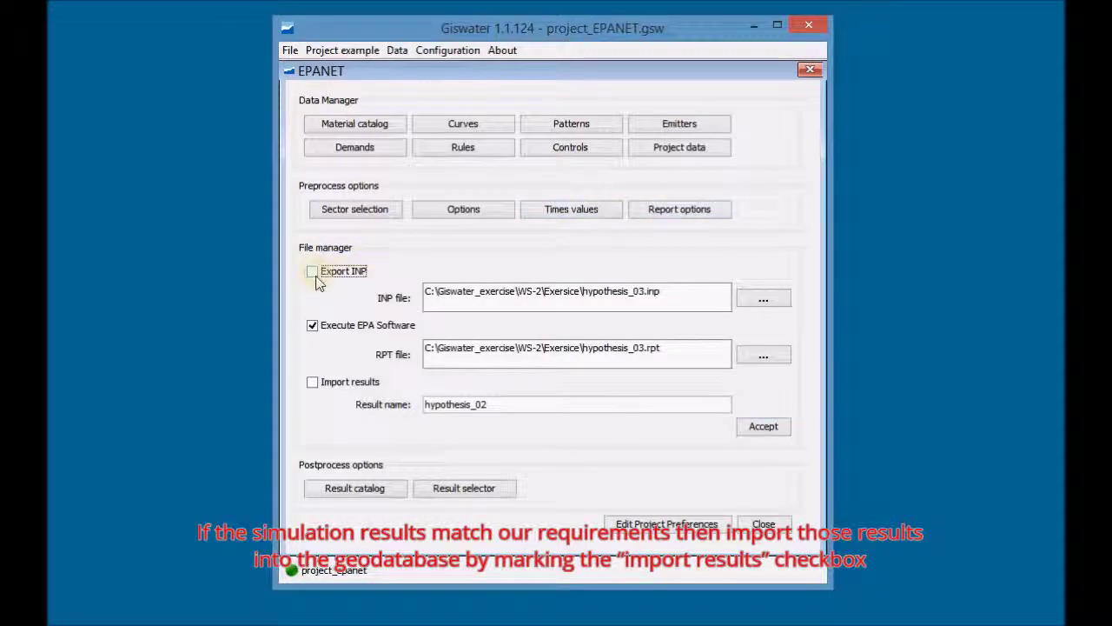
click(312, 325)
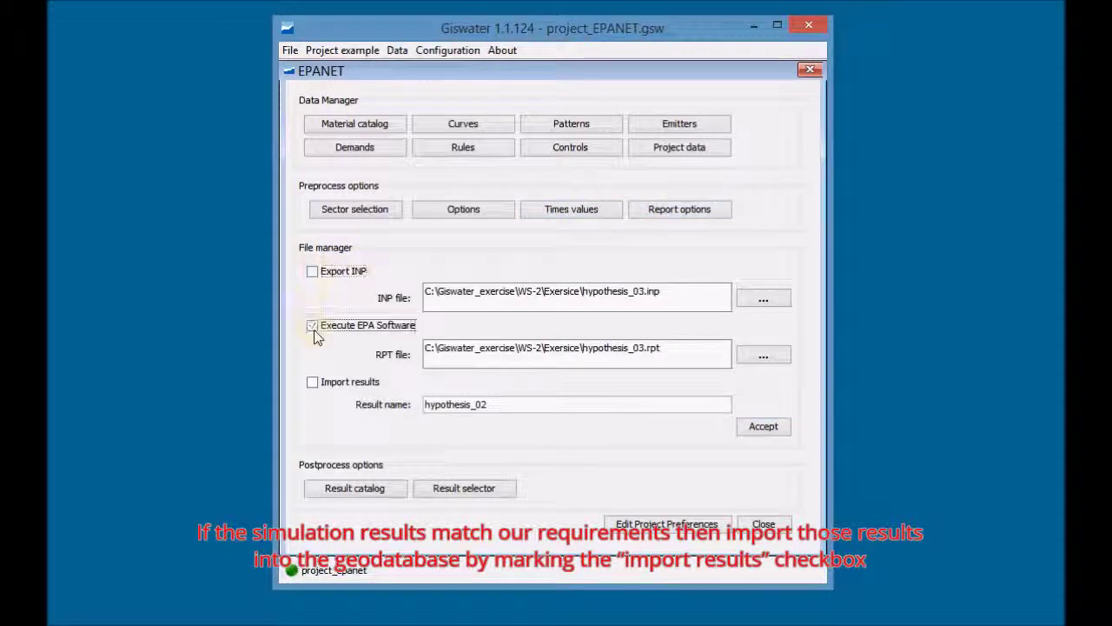
click(313, 383)
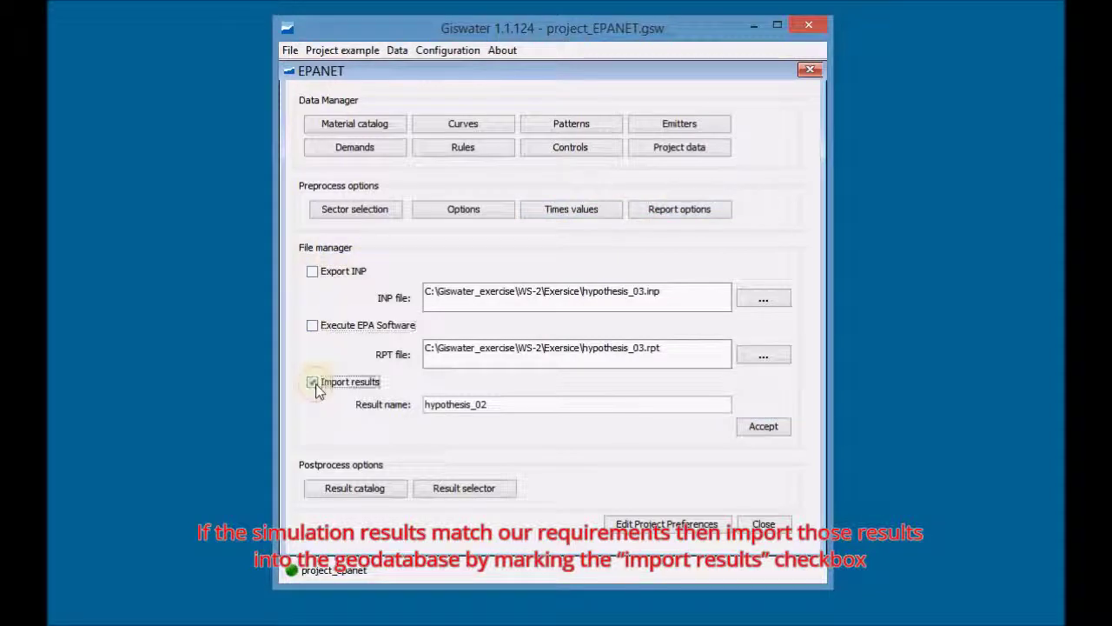
click(492, 402)
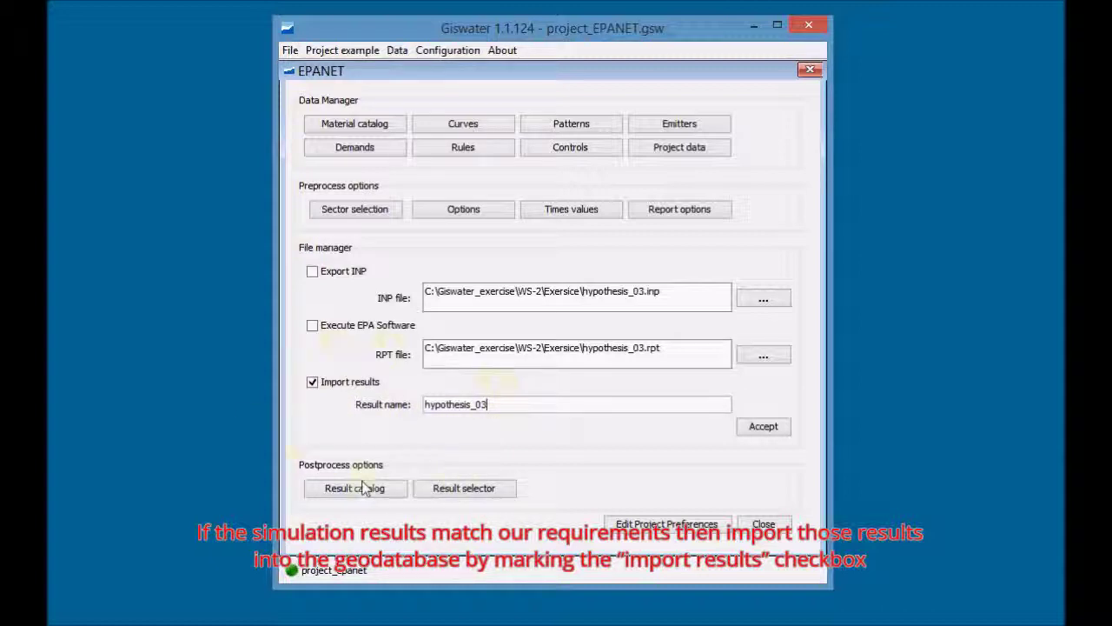
click(780, 426)
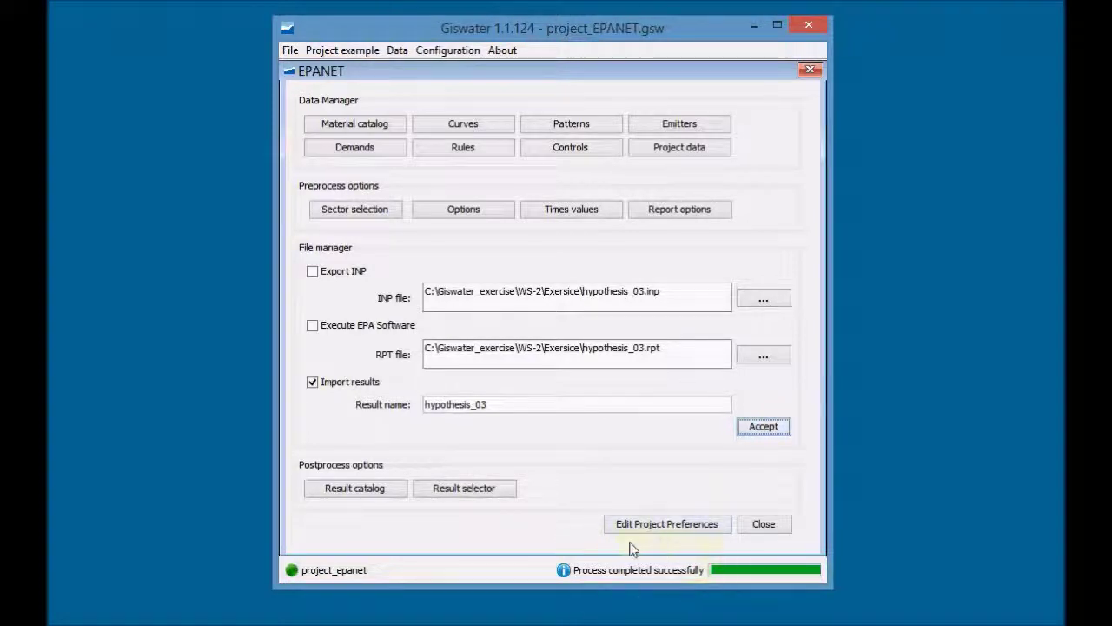
Open the result catalog and step forward to the hypothesis_03 record
click(355, 488)
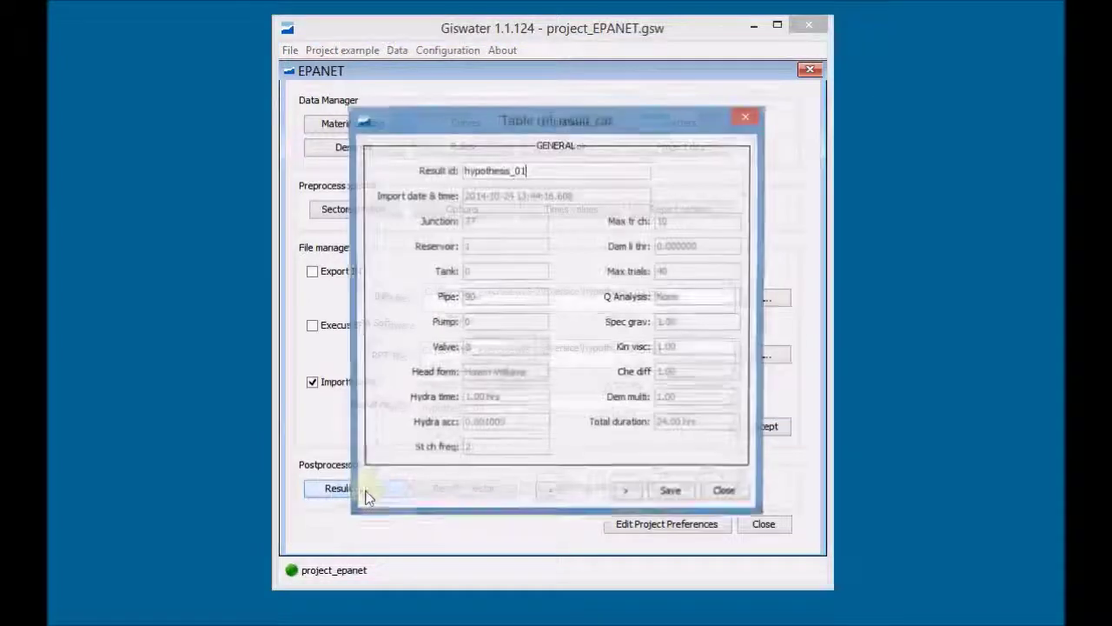
click(627, 494)
click(630, 495)
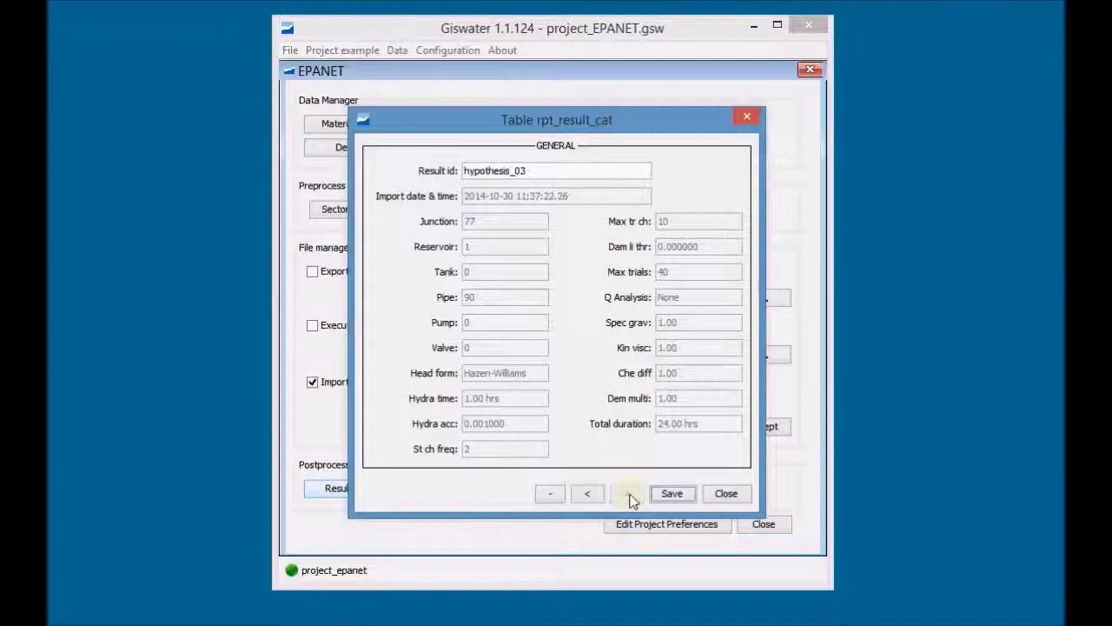